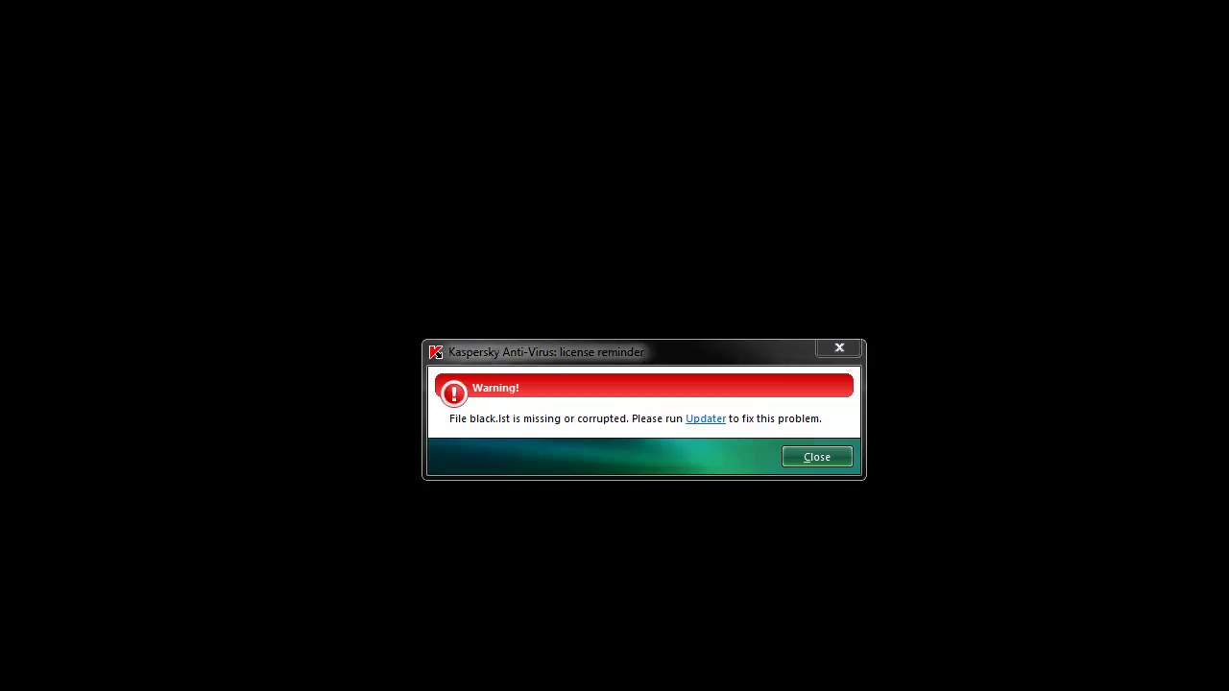
# - Start a database update from the license reminder's Updater link to repair the missing black.lst file
pyautogui.click(707, 420)
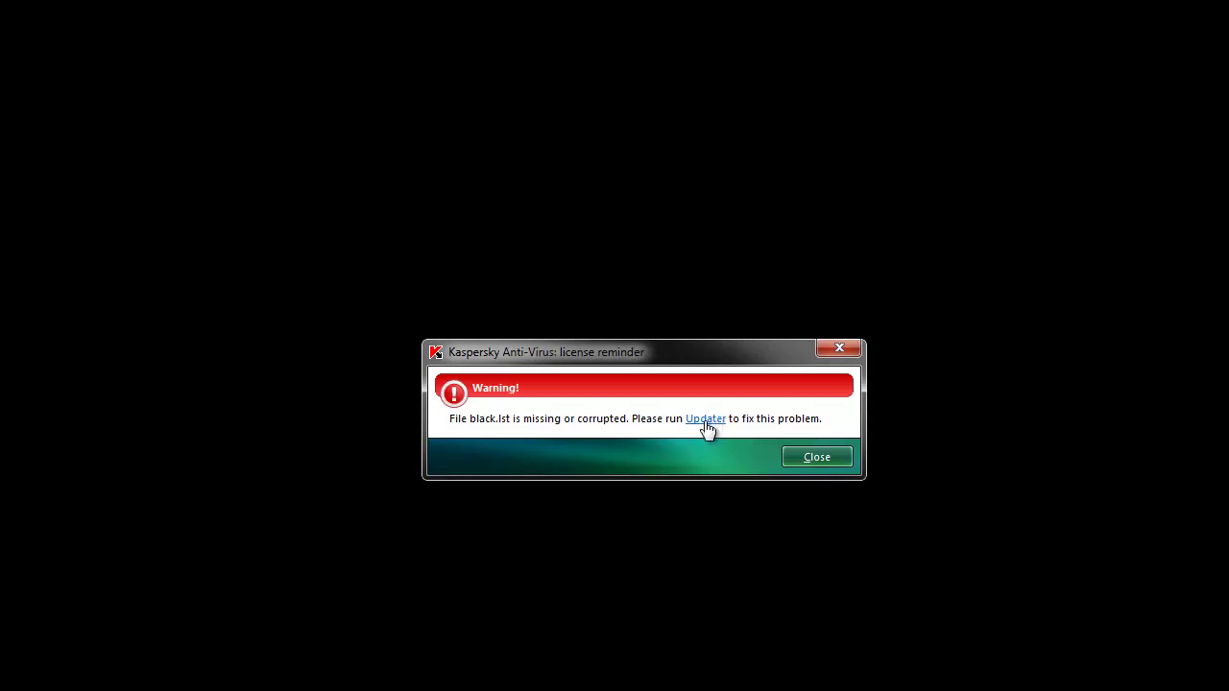
pyautogui.click(702, 420)
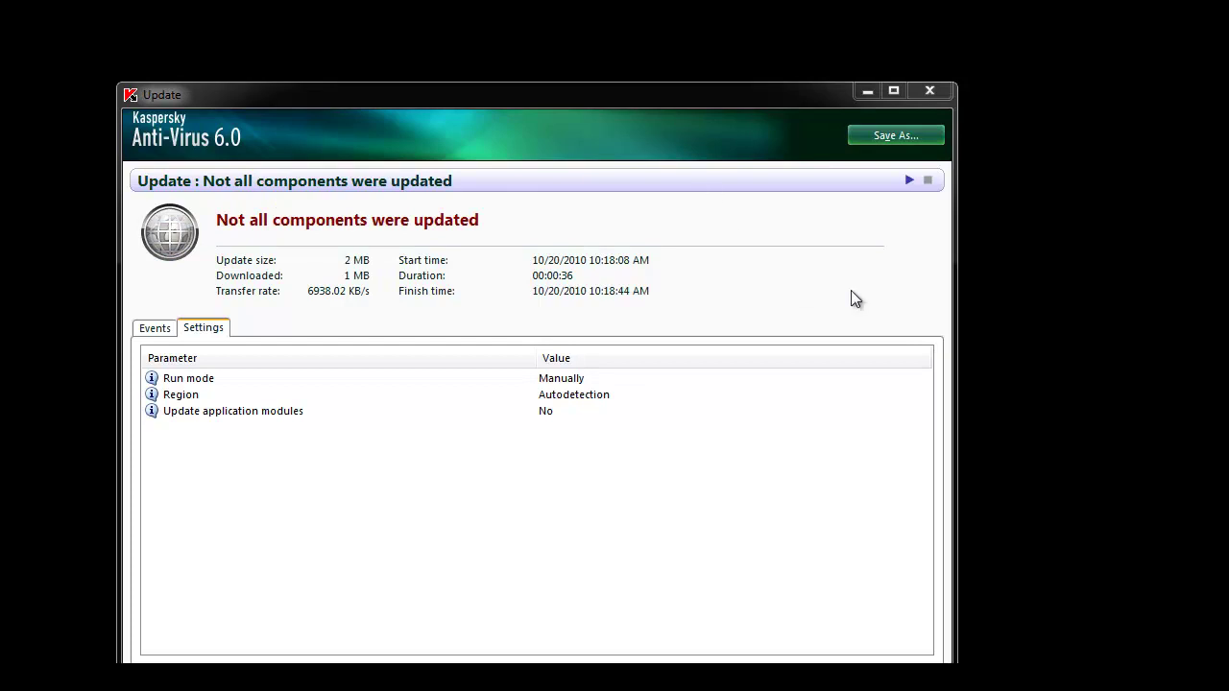
# - Rerun the database update, which completes successfully with 2.6 MB downloaded
pyautogui.click(908, 181)
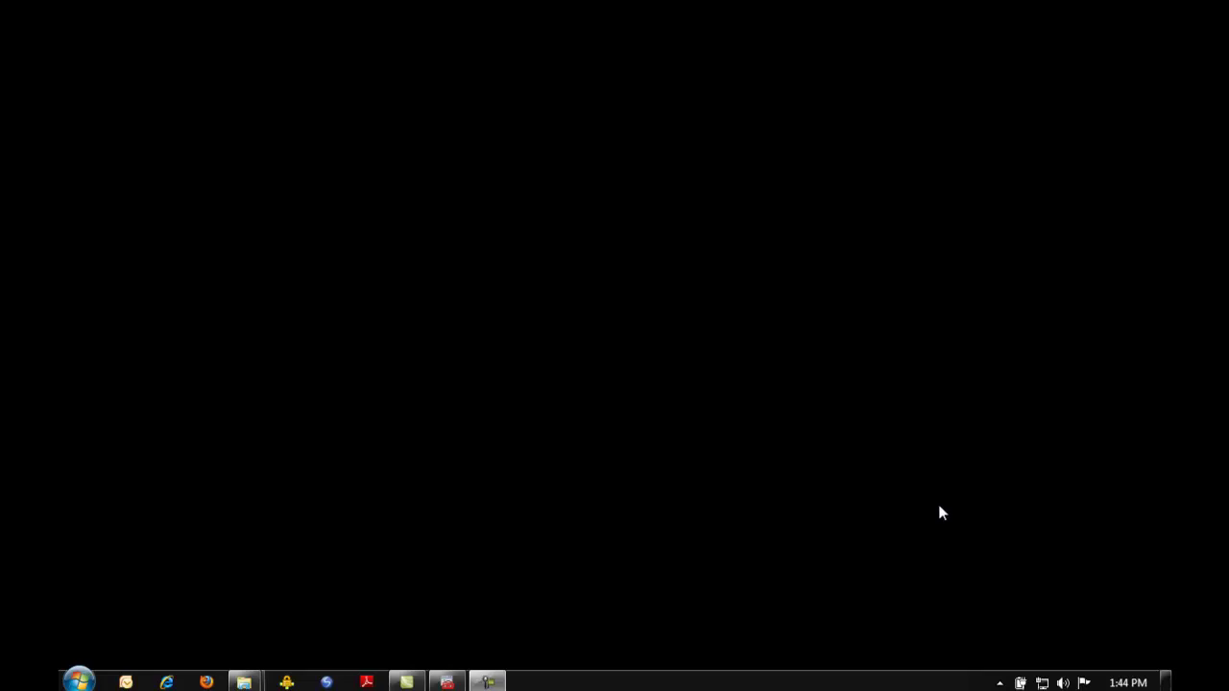
# - Exit Kaspersky Anti-Virus from its hidden tray icon and dismiss the leftover notification popups
pyautogui.click(1001, 683)
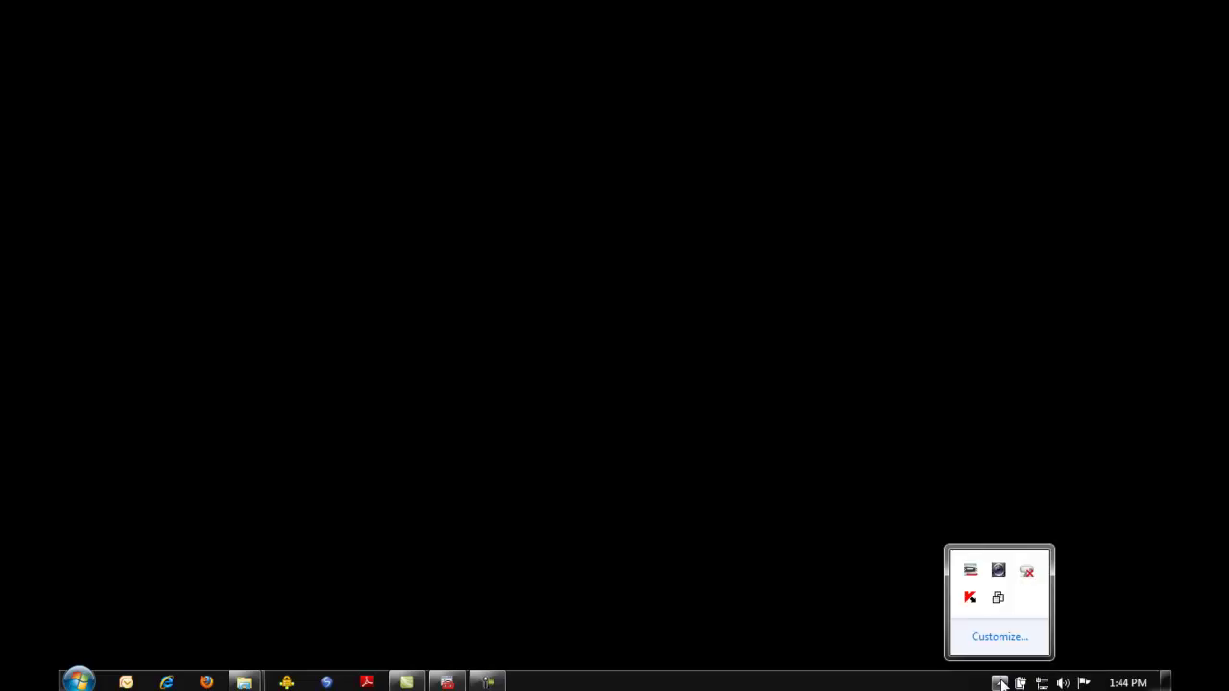
pyautogui.moveTo(972, 597)
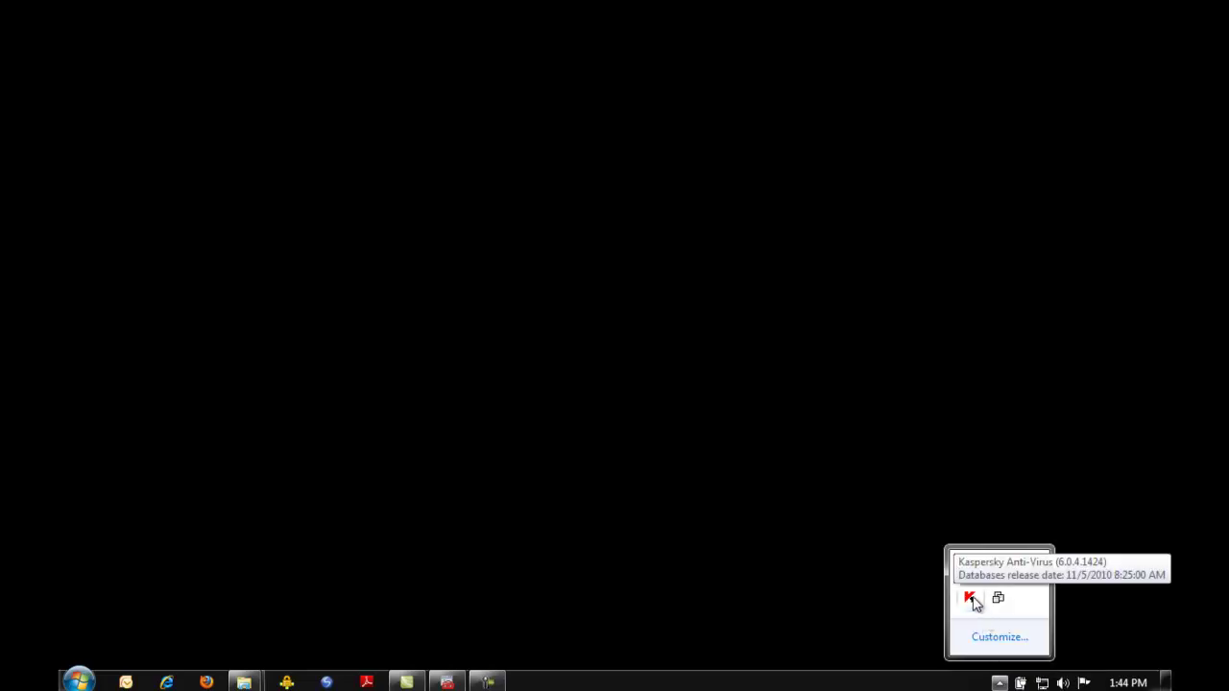
pyautogui.rightClick(971, 598)
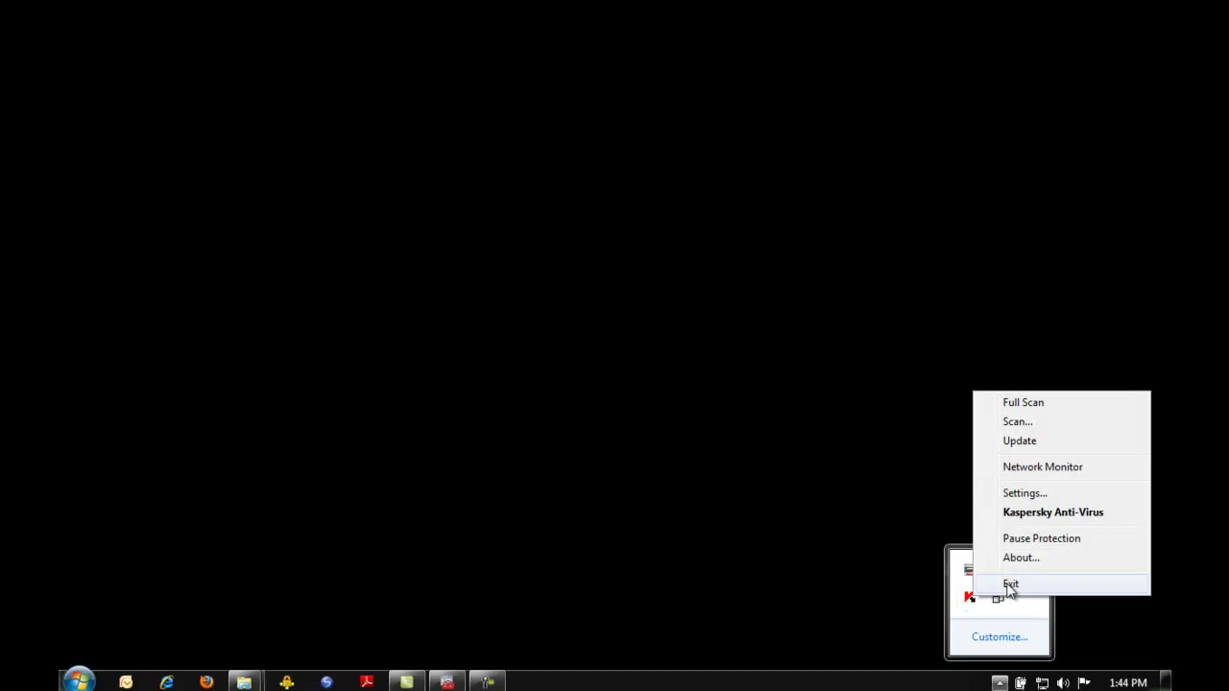
pyautogui.click(1008, 583)
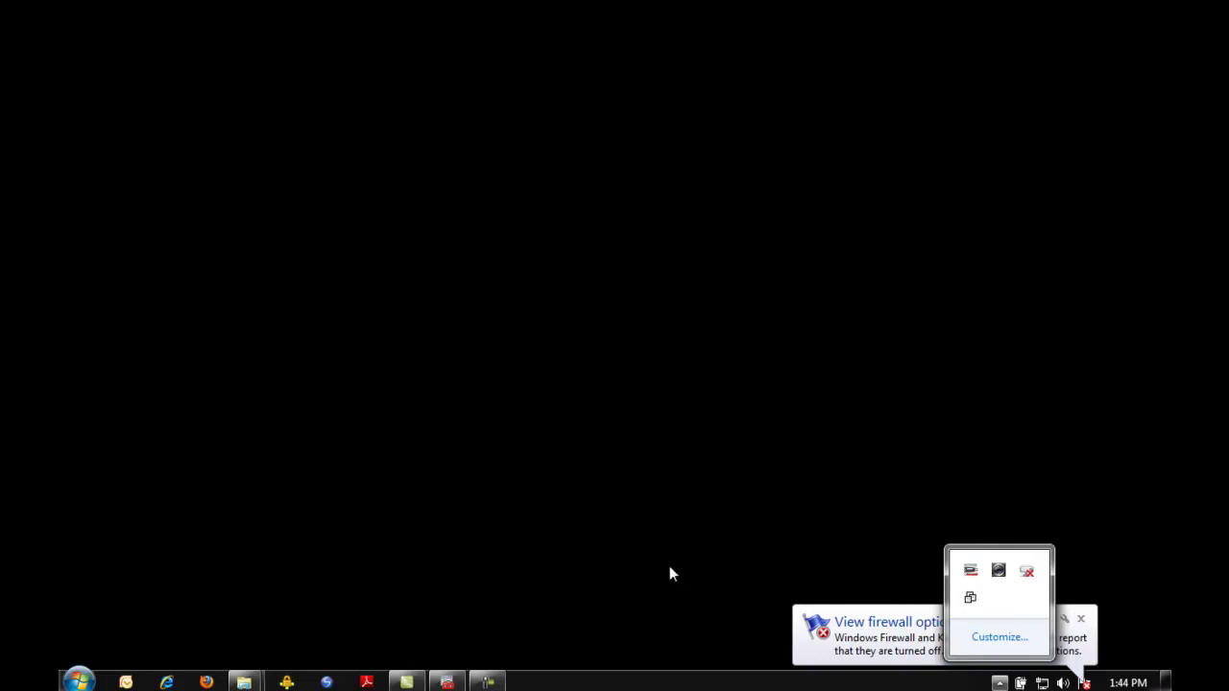
pyautogui.click(525, 284)
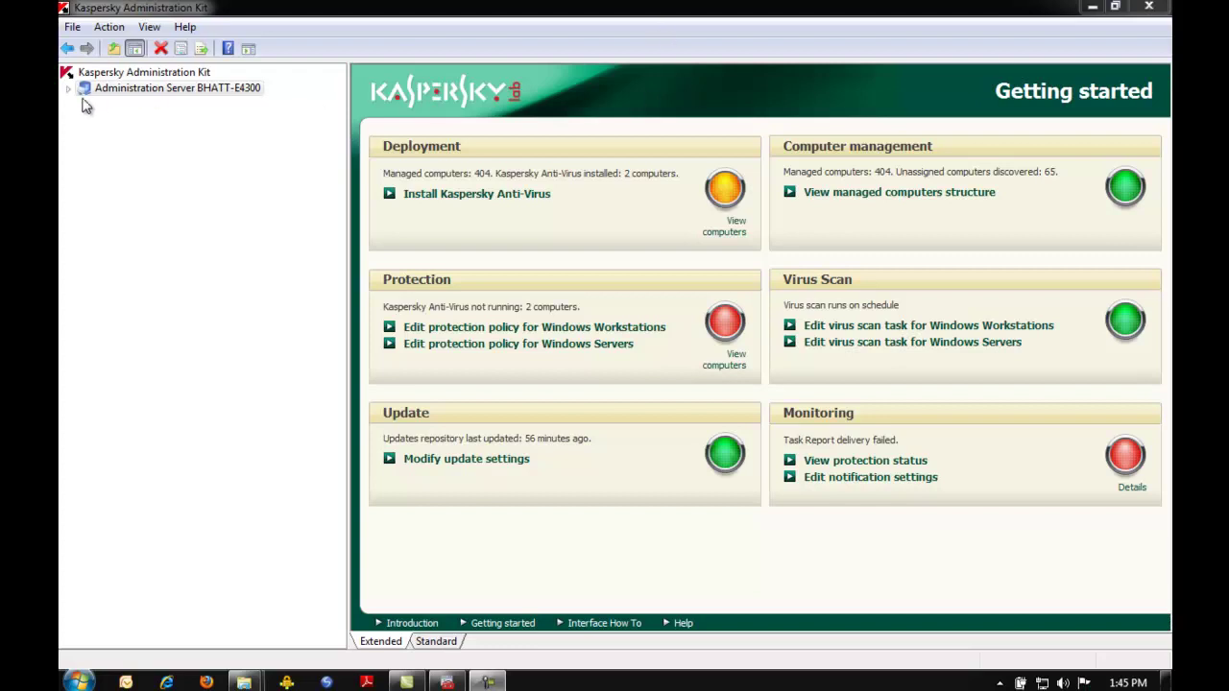
# - Stop Anti-Virus on the client computer from its Properties, Applications tab under Managed computers
pyautogui.click(68, 88)
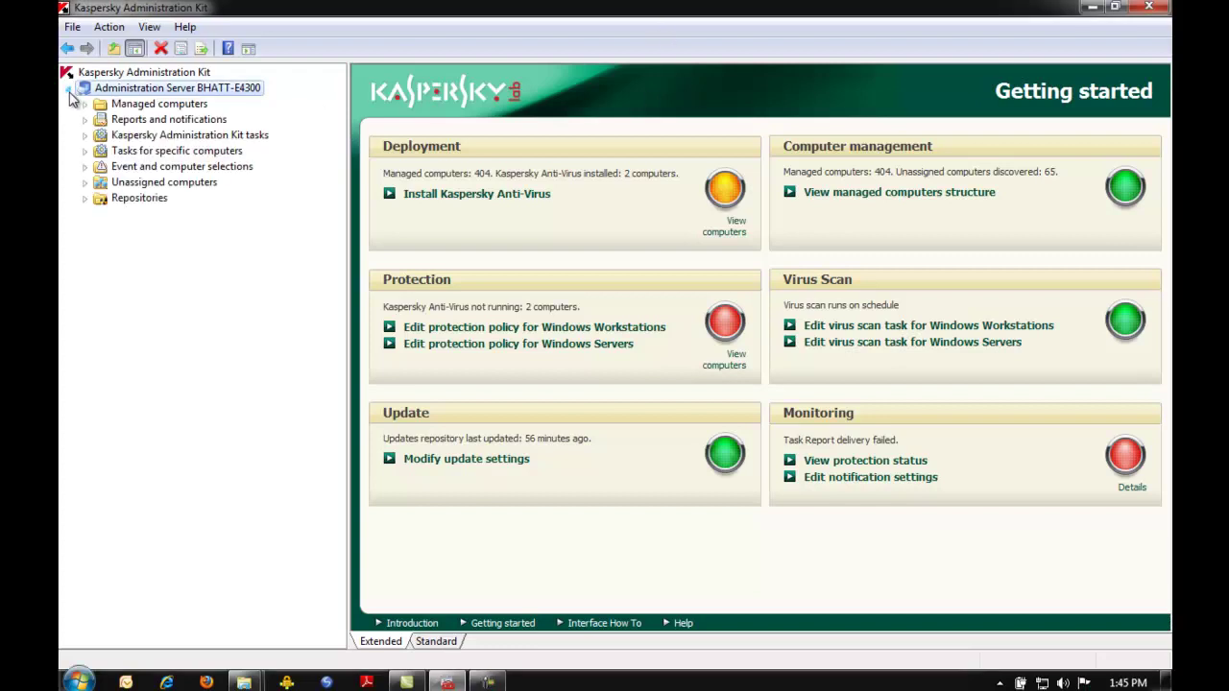
pyautogui.click(84, 104)
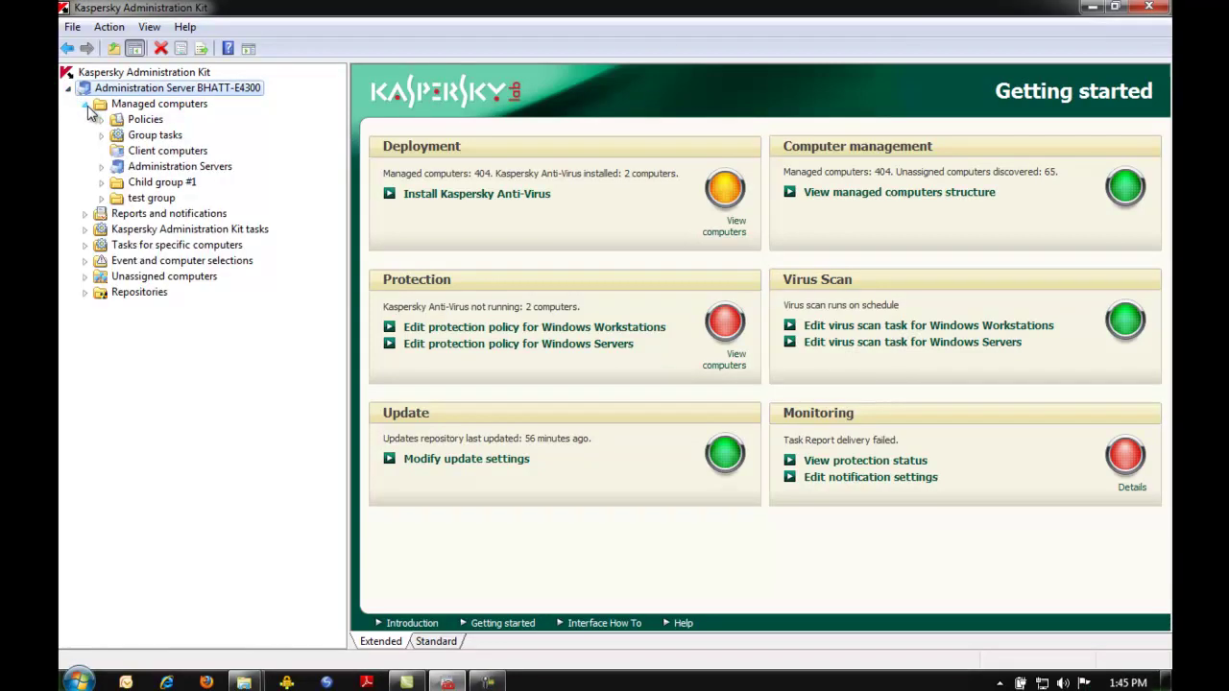
pyautogui.click(141, 154)
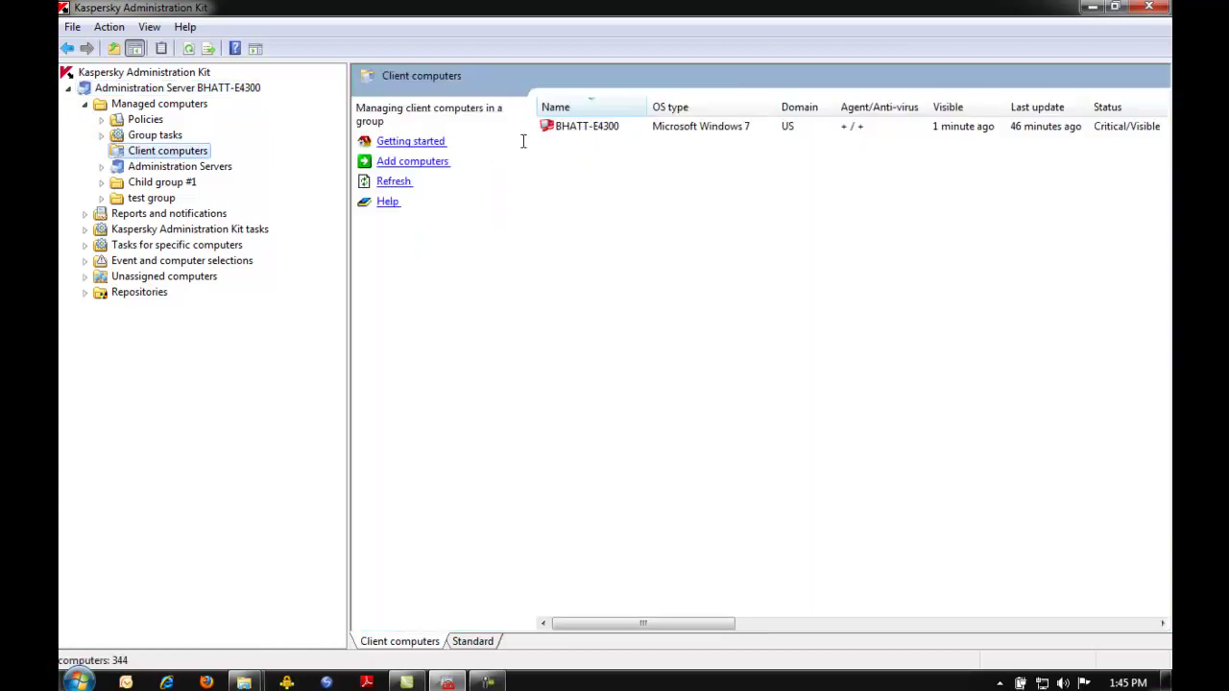
pyautogui.doubleClick(565, 136)
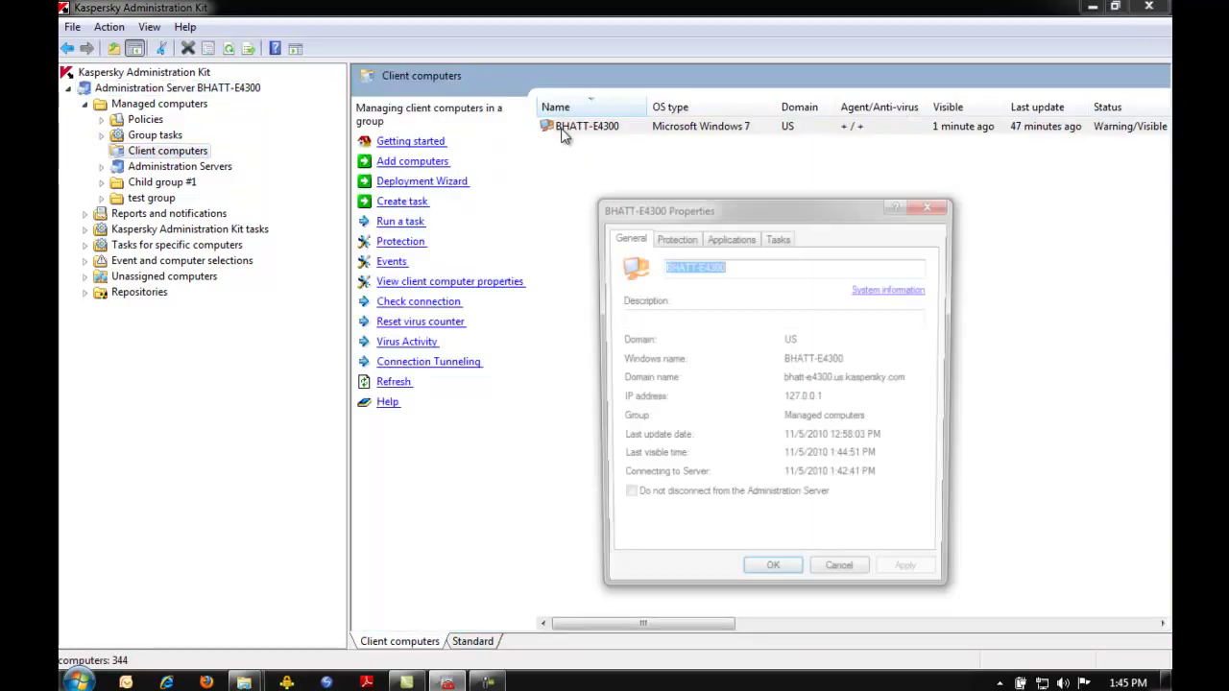
pyautogui.click(726, 239)
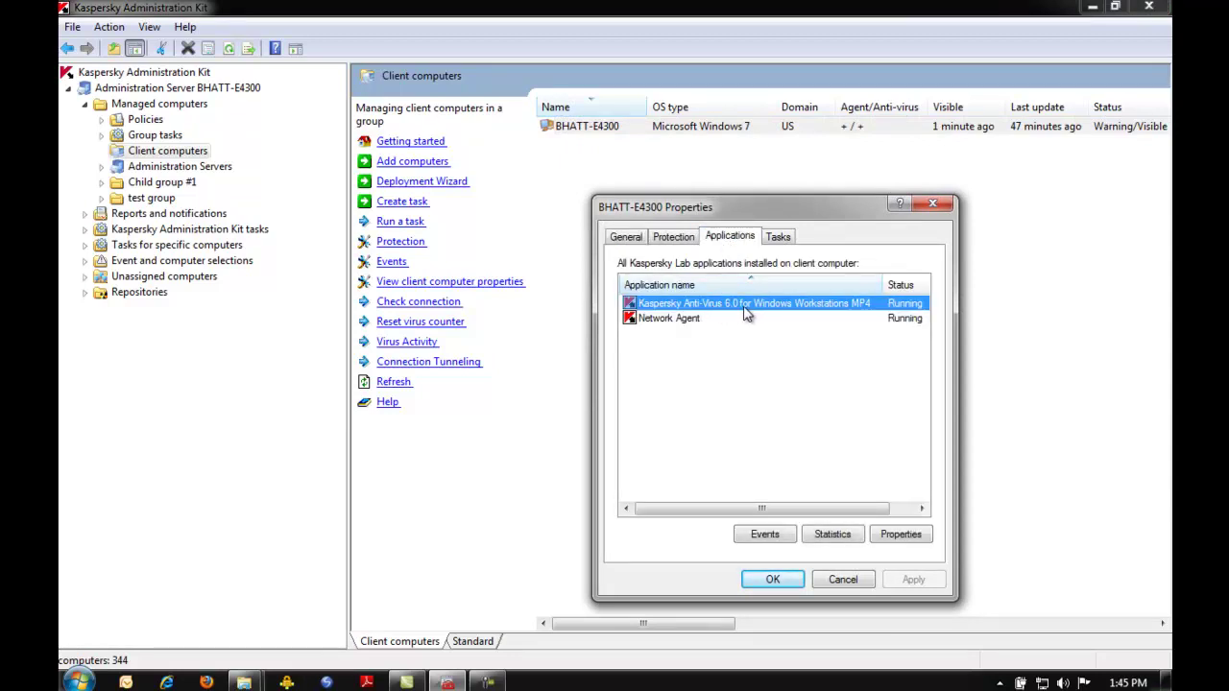
pyautogui.rightClick(747, 315)
pyautogui.click(777, 338)
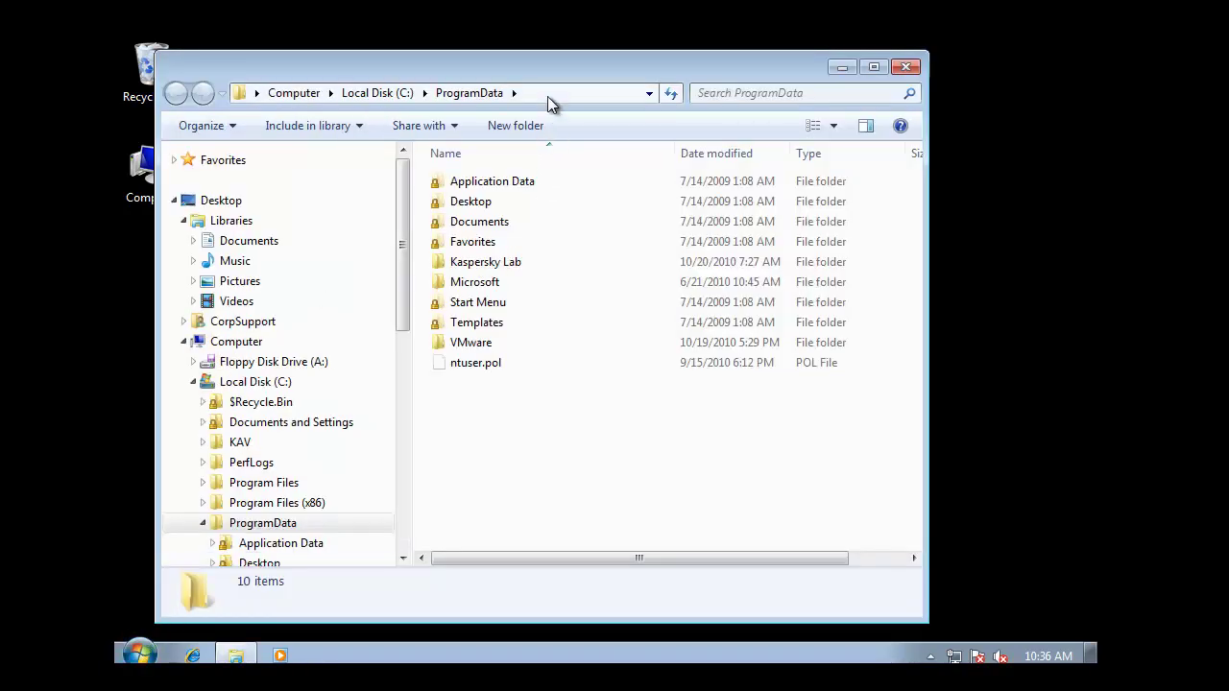
# - Navigate from C:\ProgramData into Kaspersky Lab\AVP60MP4\Bases
pyautogui.click(549, 94)
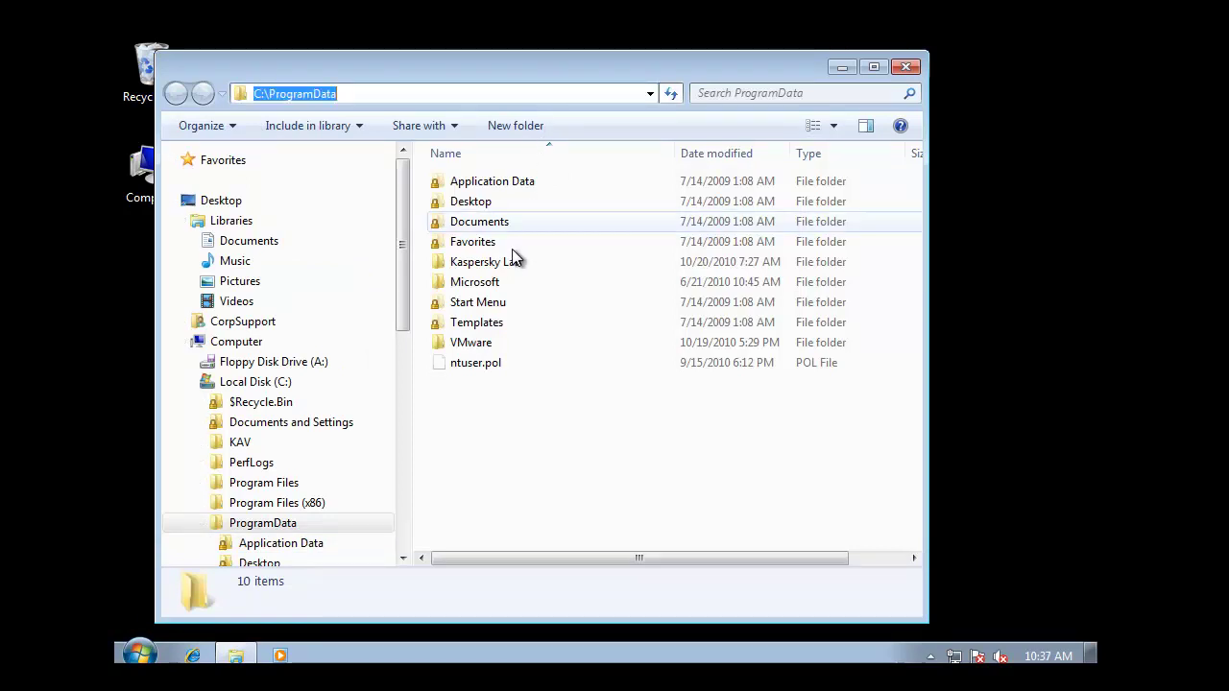
pyautogui.moveTo(490, 268)
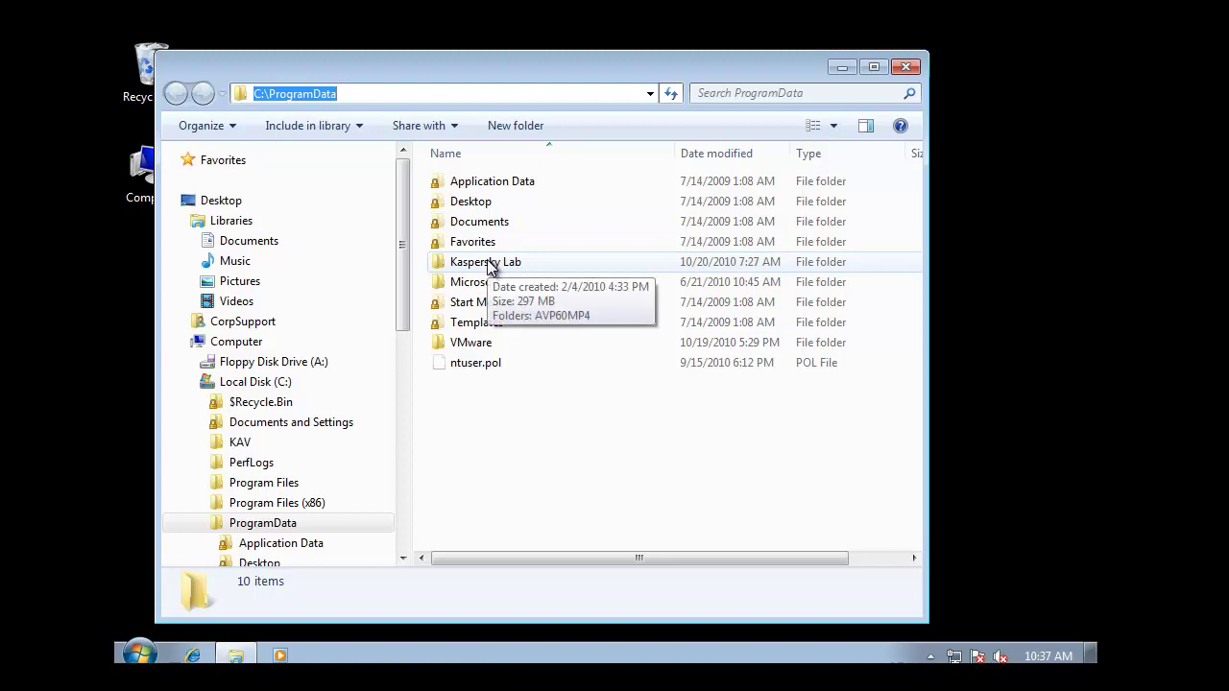
pyautogui.doubleClick(490, 265)
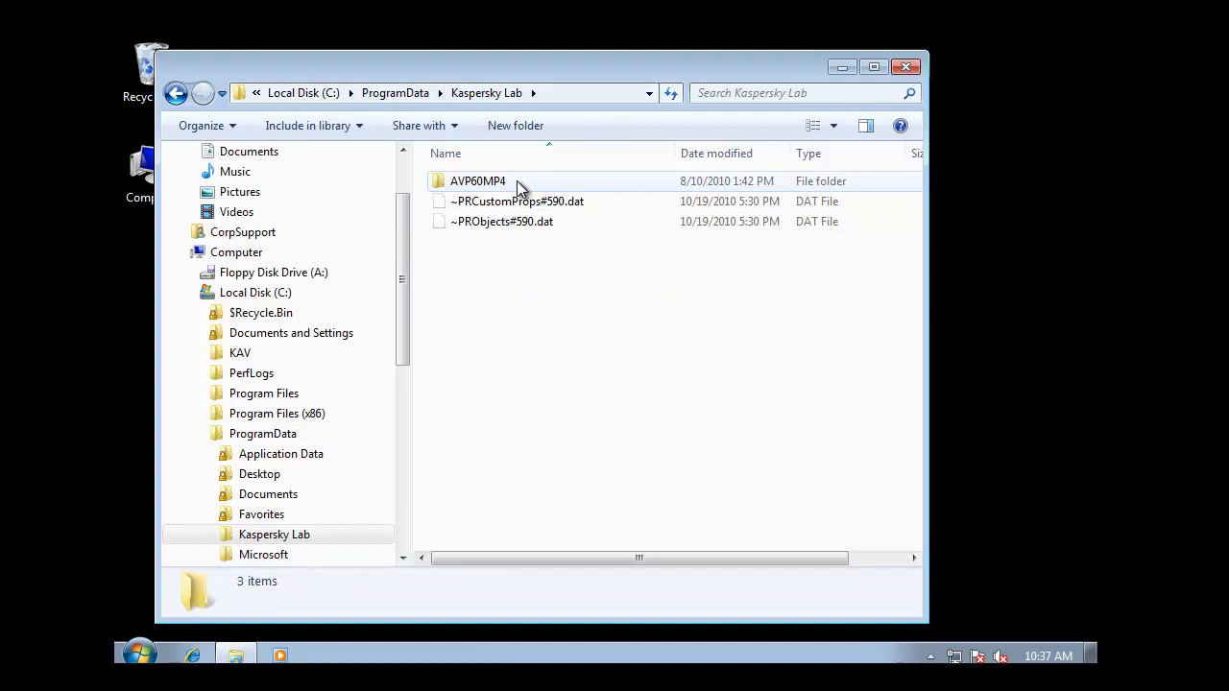
pyautogui.doubleClick(517, 183)
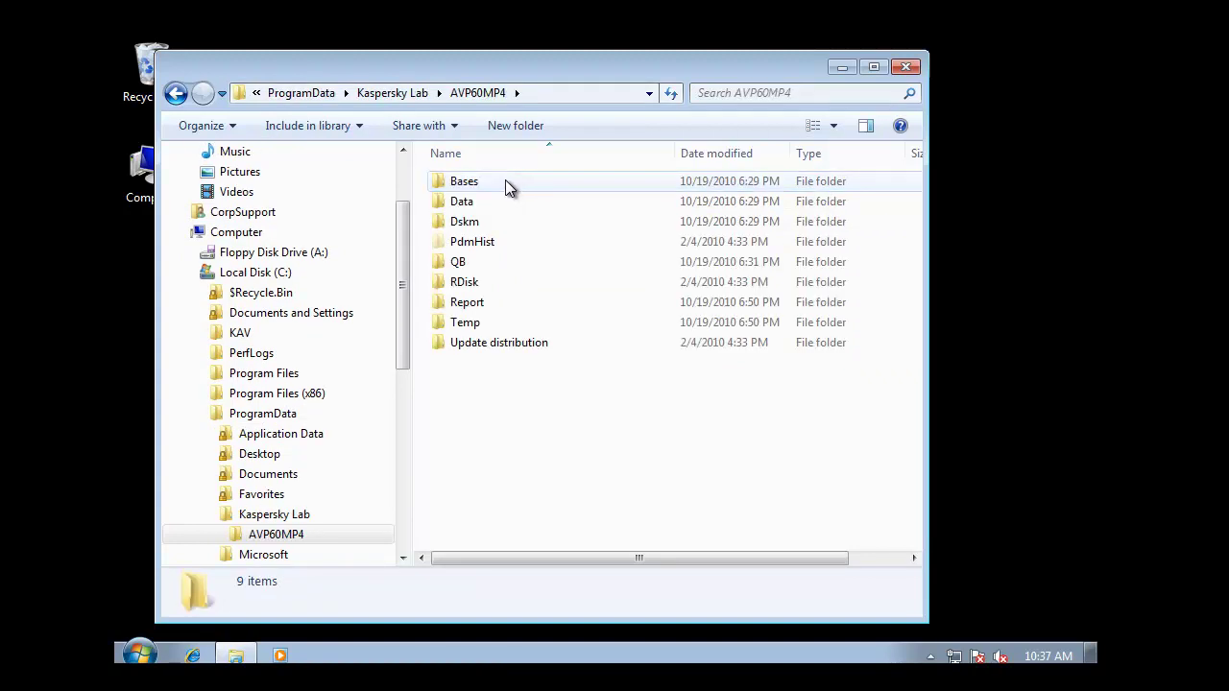
pyautogui.doubleClick(505, 183)
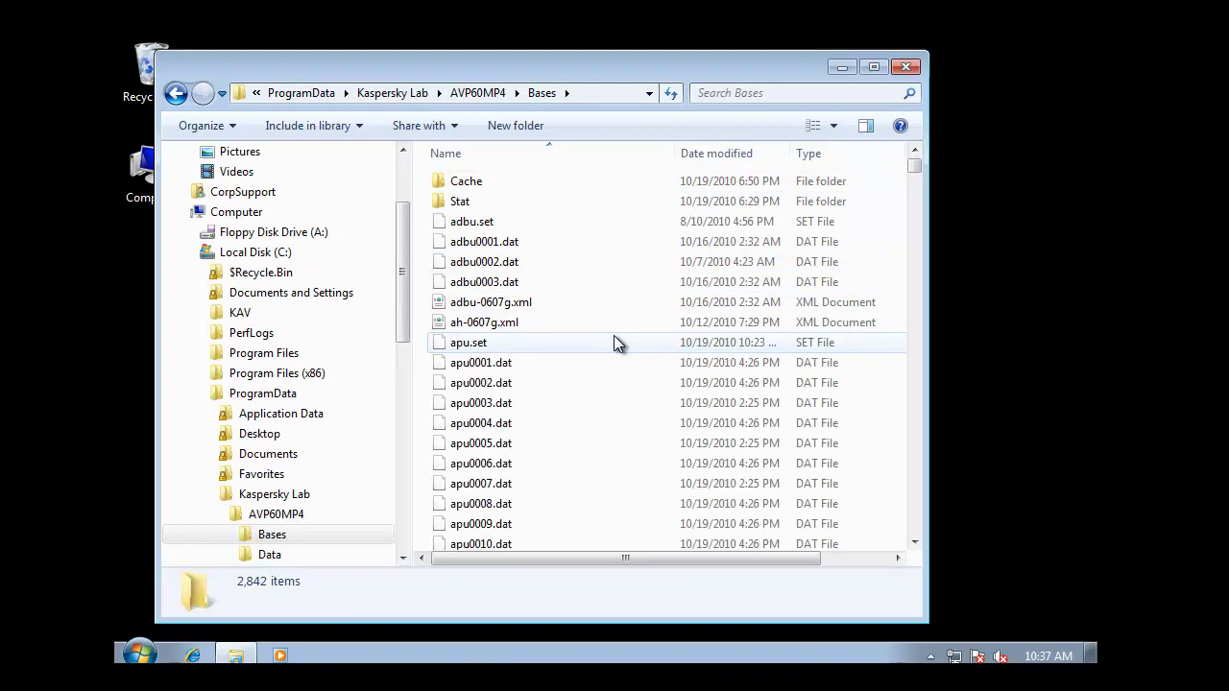
# - Select everything in the Bases folder and recycle all 2,842 items
pyautogui.click(614, 337)
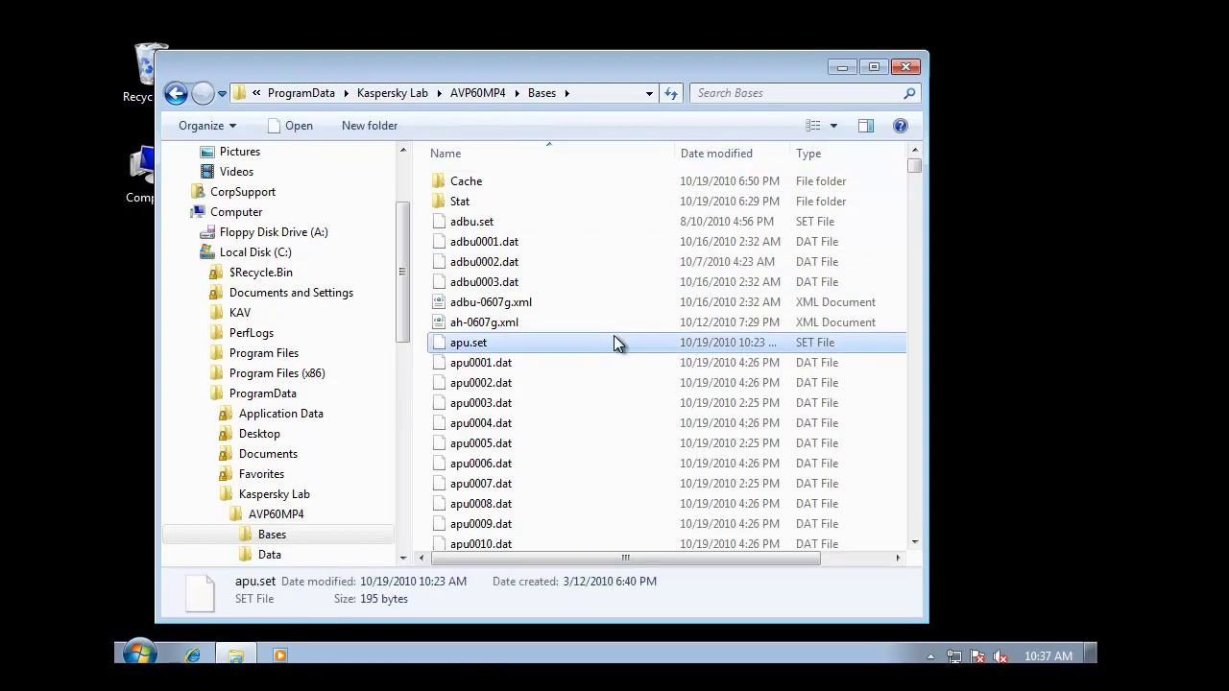
pyautogui.hotkey('ctrl', 'a')
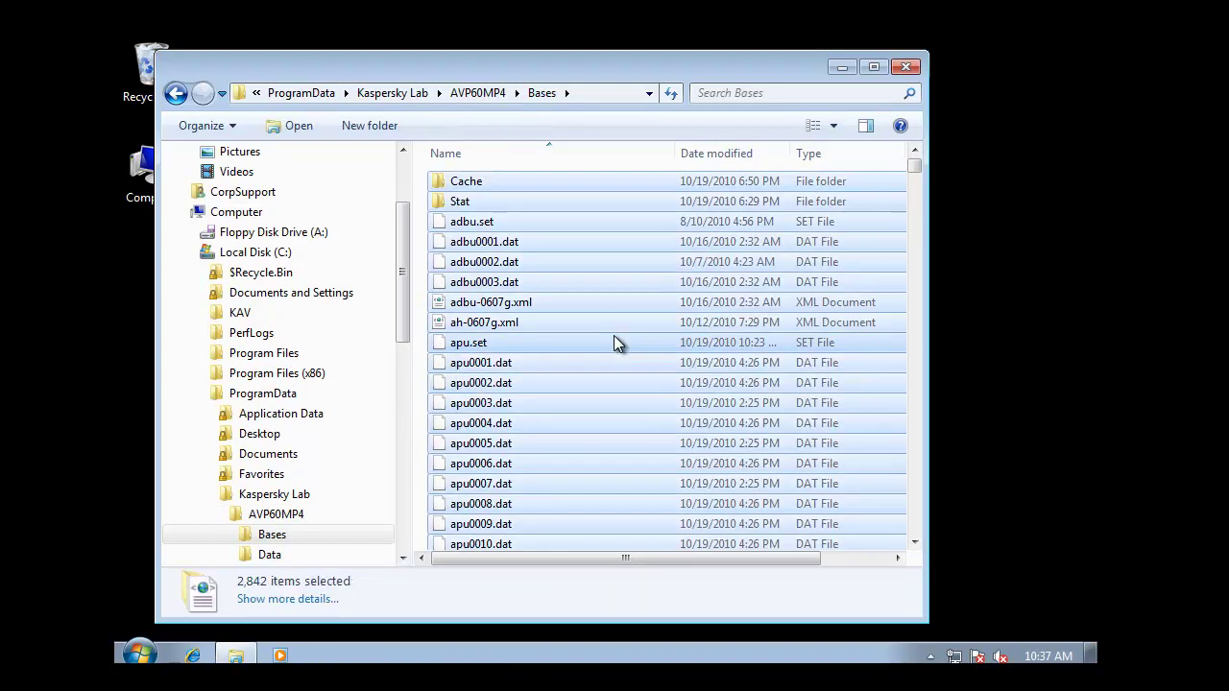
pyautogui.rightClick(598, 341)
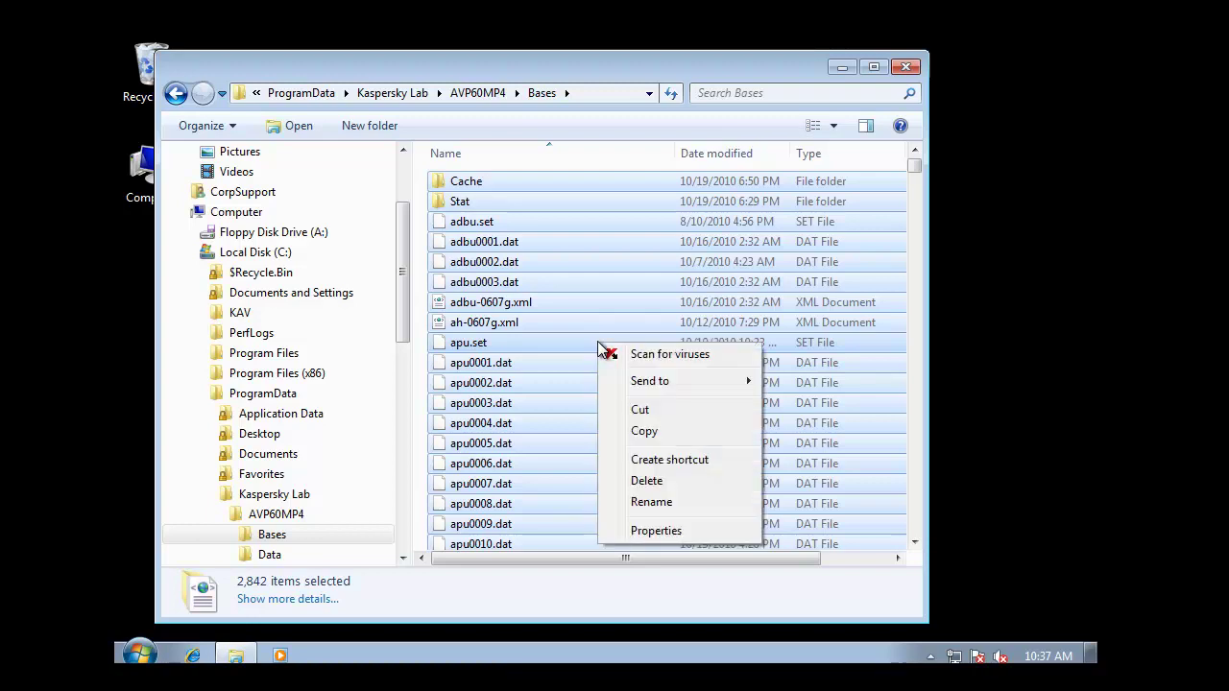
pyautogui.click(646, 481)
pyautogui.click(666, 317)
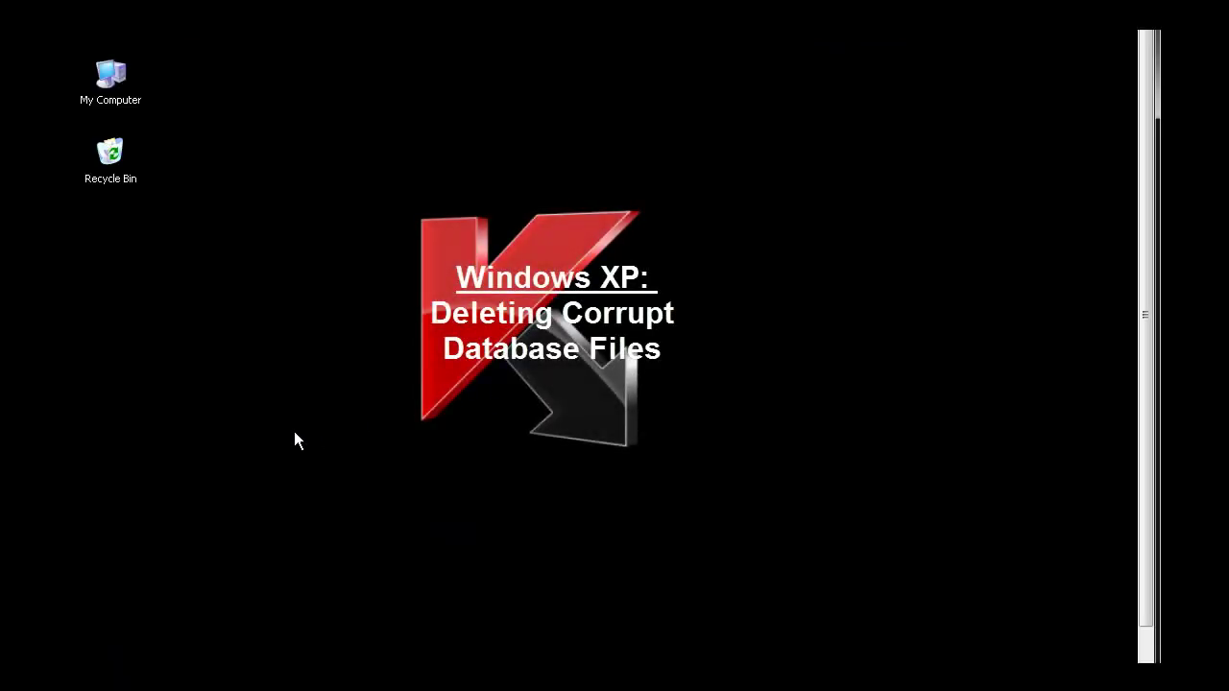
# - Run C:\Documents and Settings\All Users\Application Data\Kaspersky Lab from the Start menu's Run dialog
pyautogui.press('super')
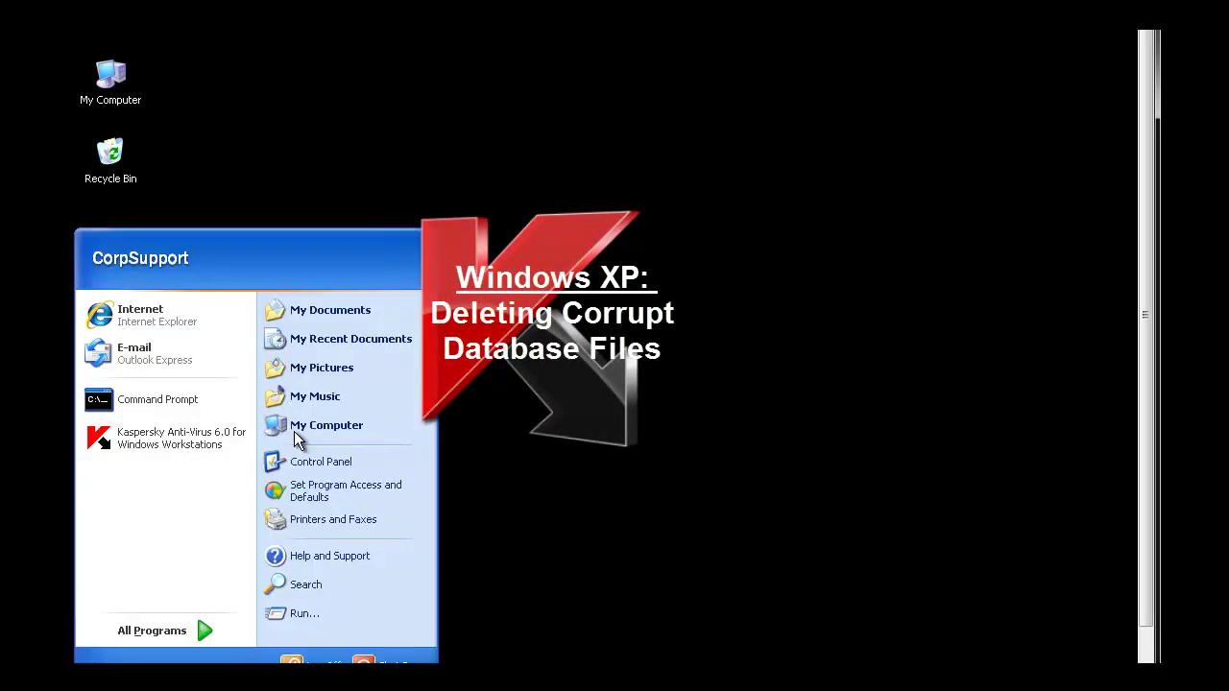
pyautogui.click(324, 608)
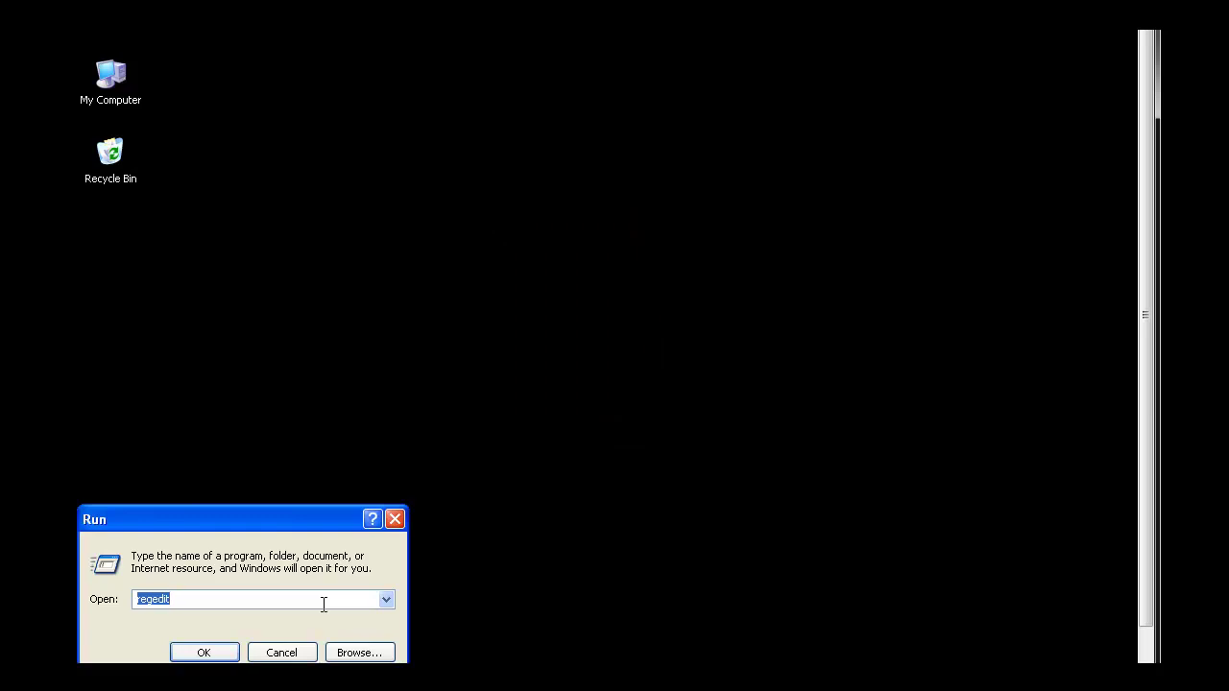
pyautogui.write('c:\\')
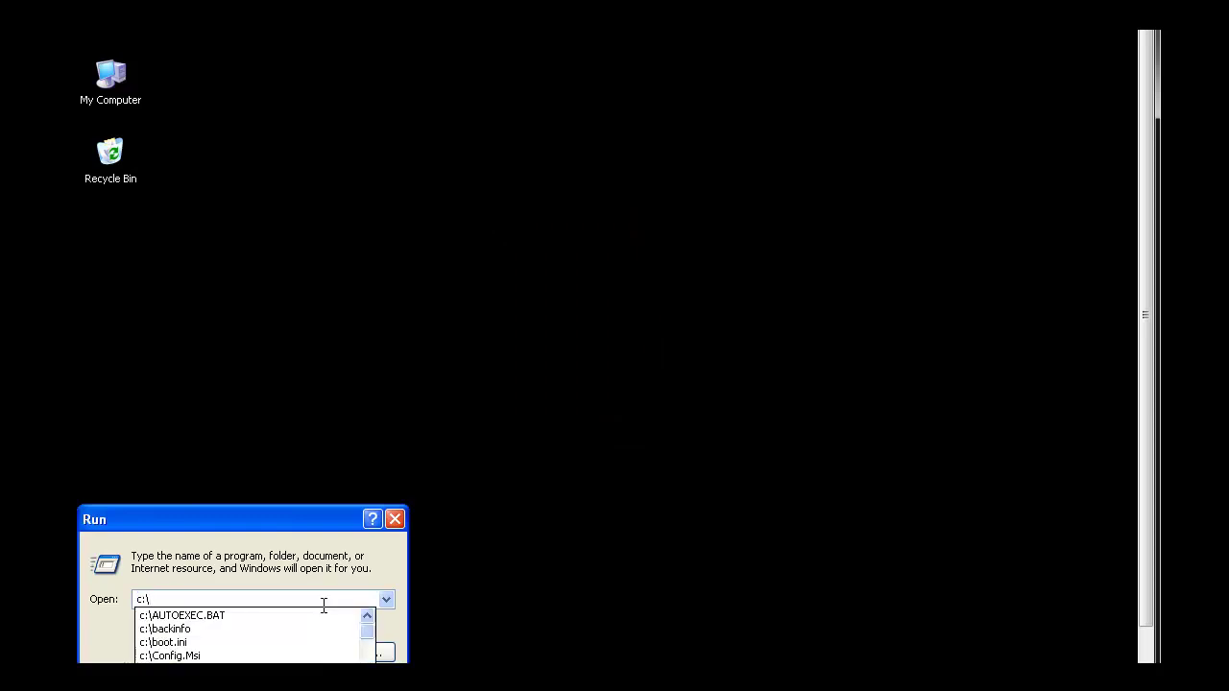
pyautogui.write('Documents')
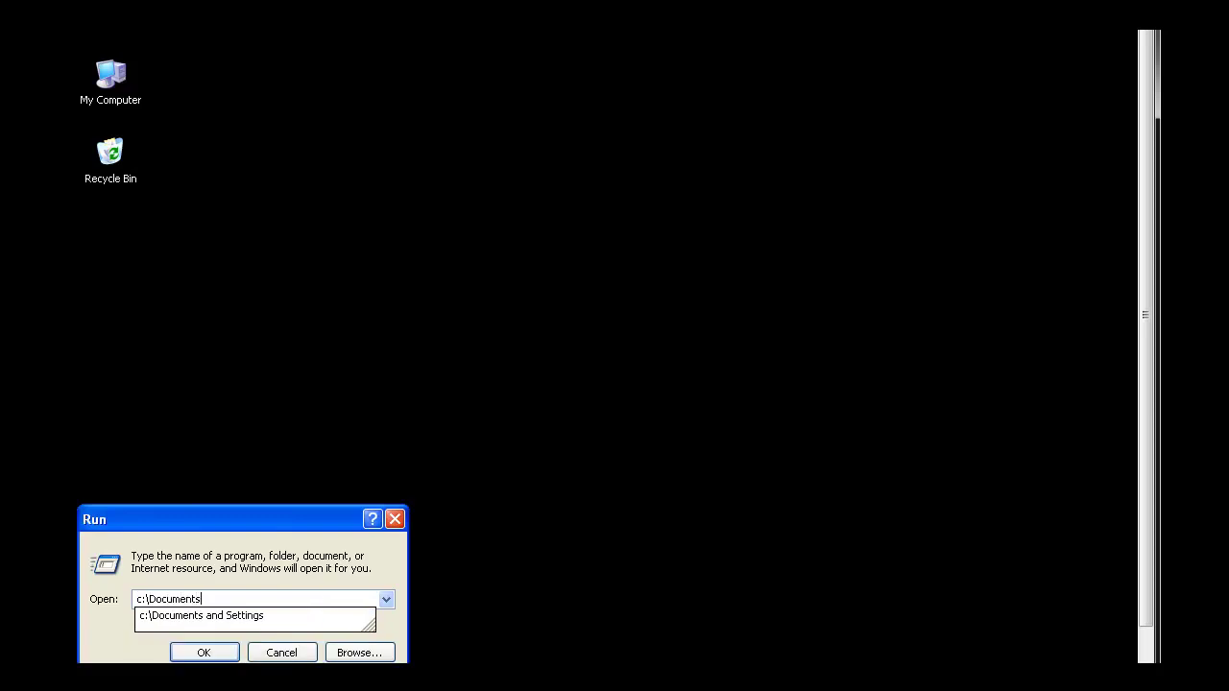
pyautogui.press('Down')
pyautogui.write('\\')
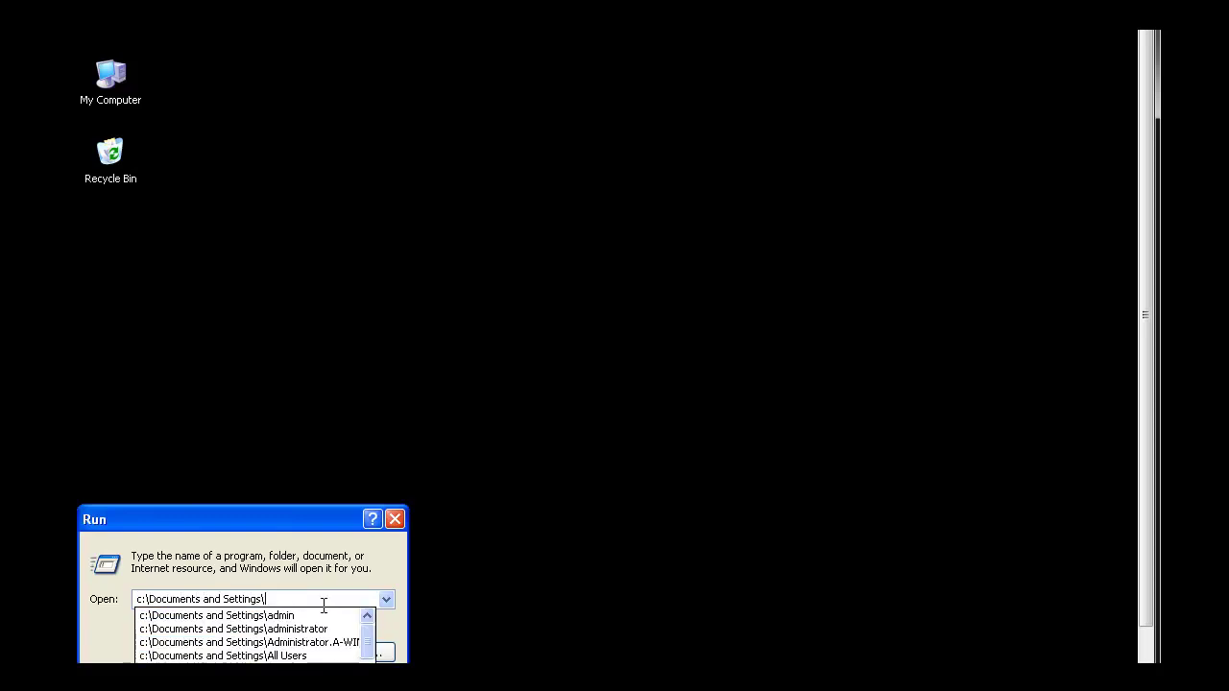
pyautogui.write('A')
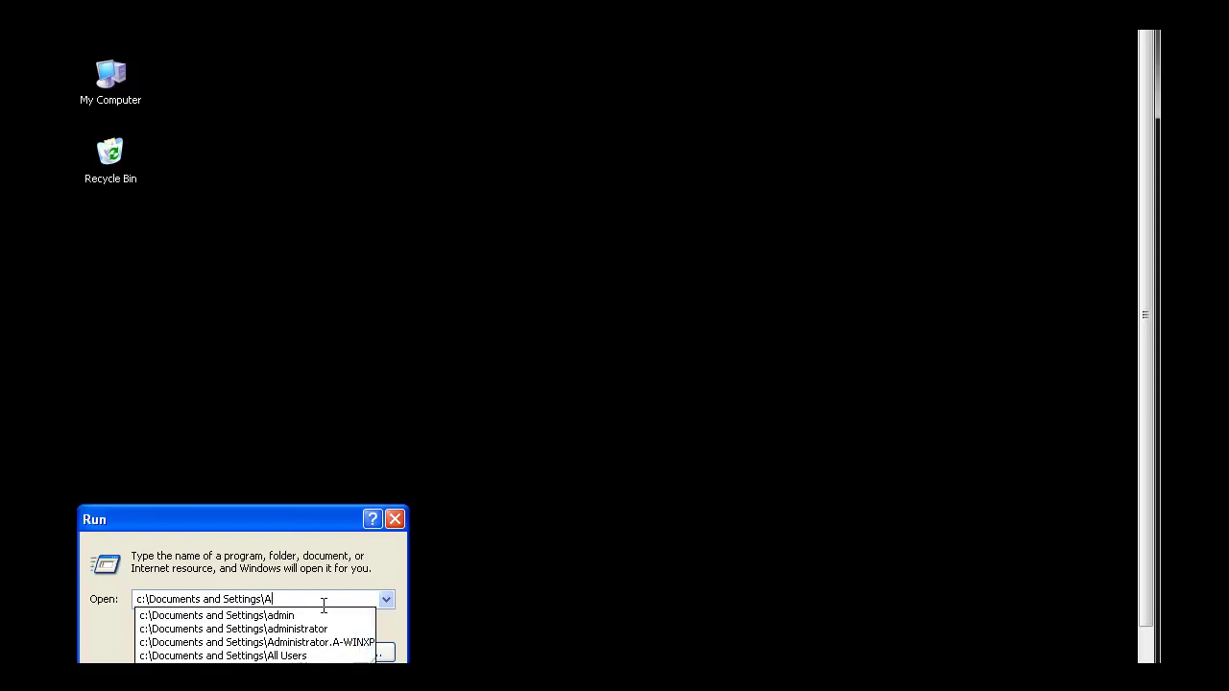
pyautogui.write('ll user')
pyautogui.press('Down')
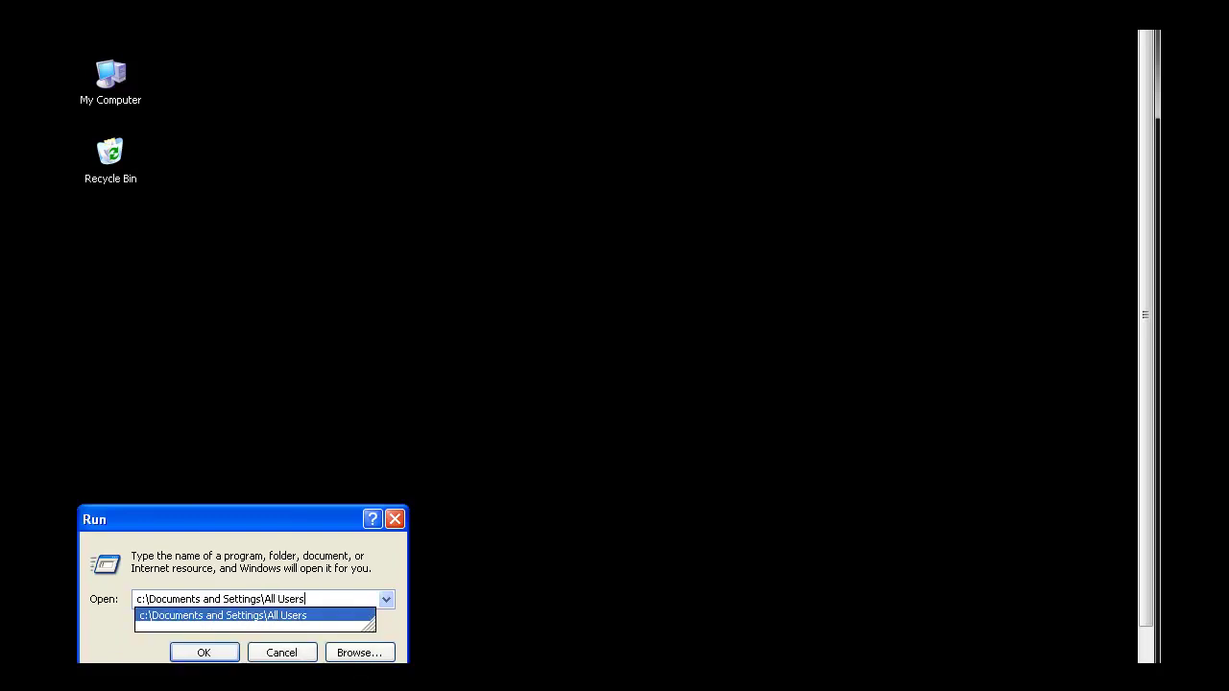
pyautogui.write('\\')
pyautogui.write('A')
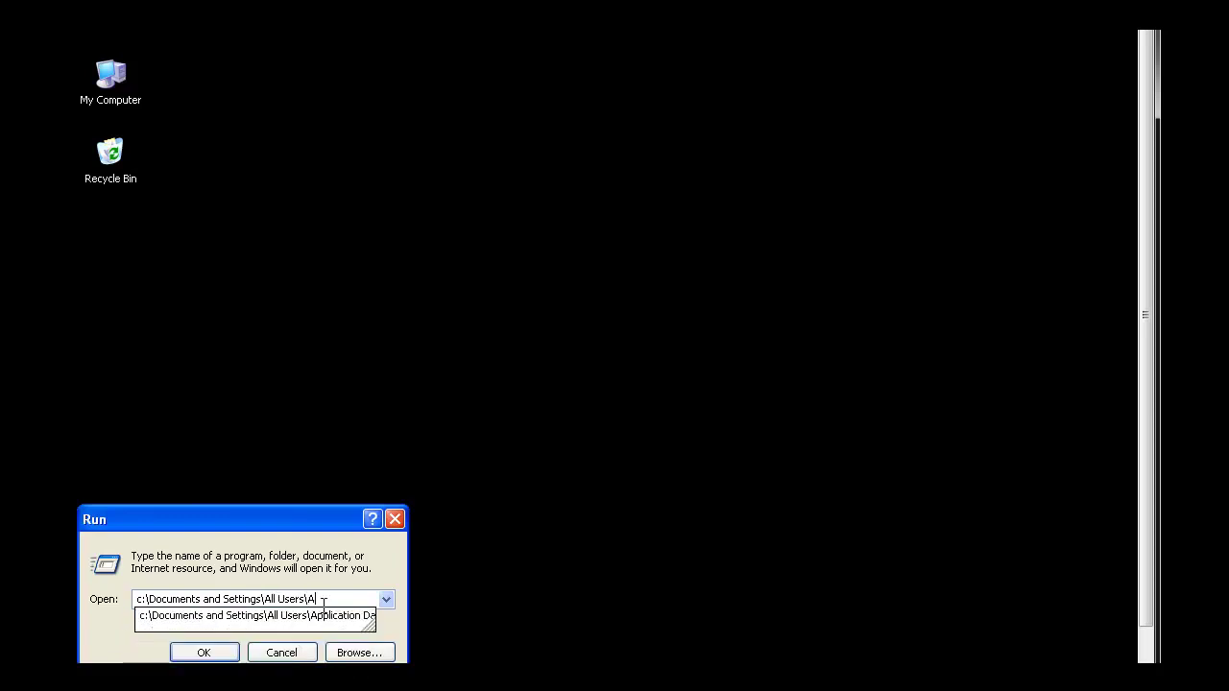
pyautogui.write('pplication Data\\')
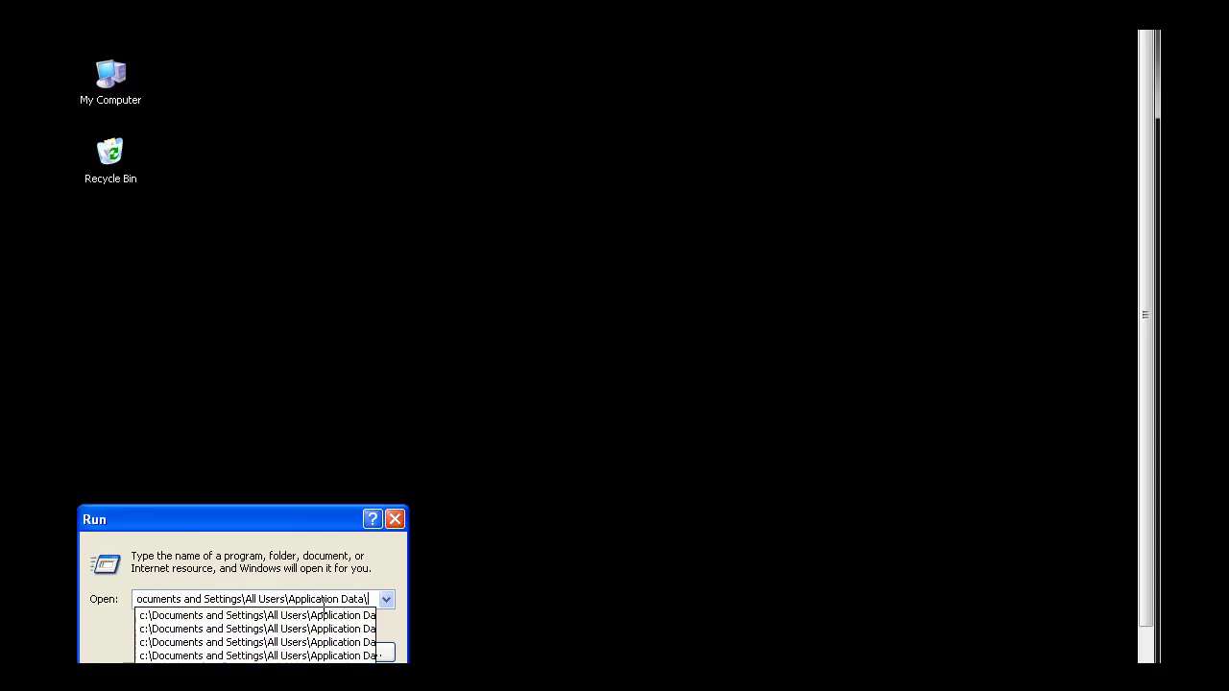
pyautogui.write('Kasper')
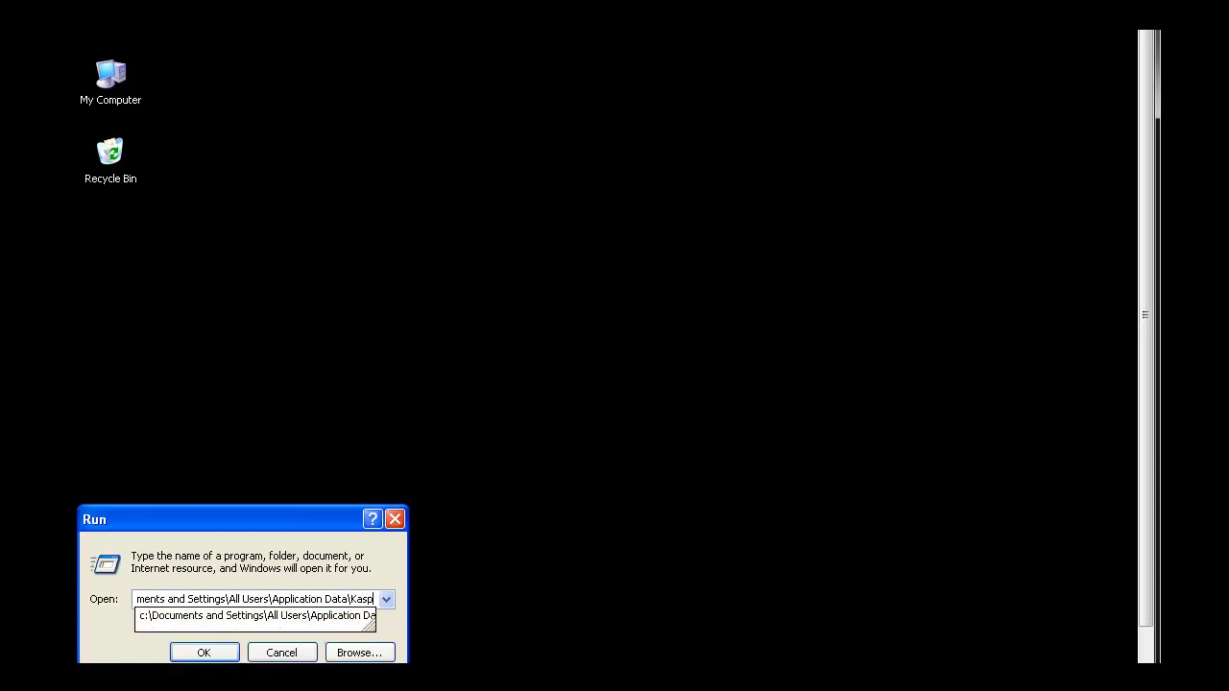
pyautogui.press('Down')
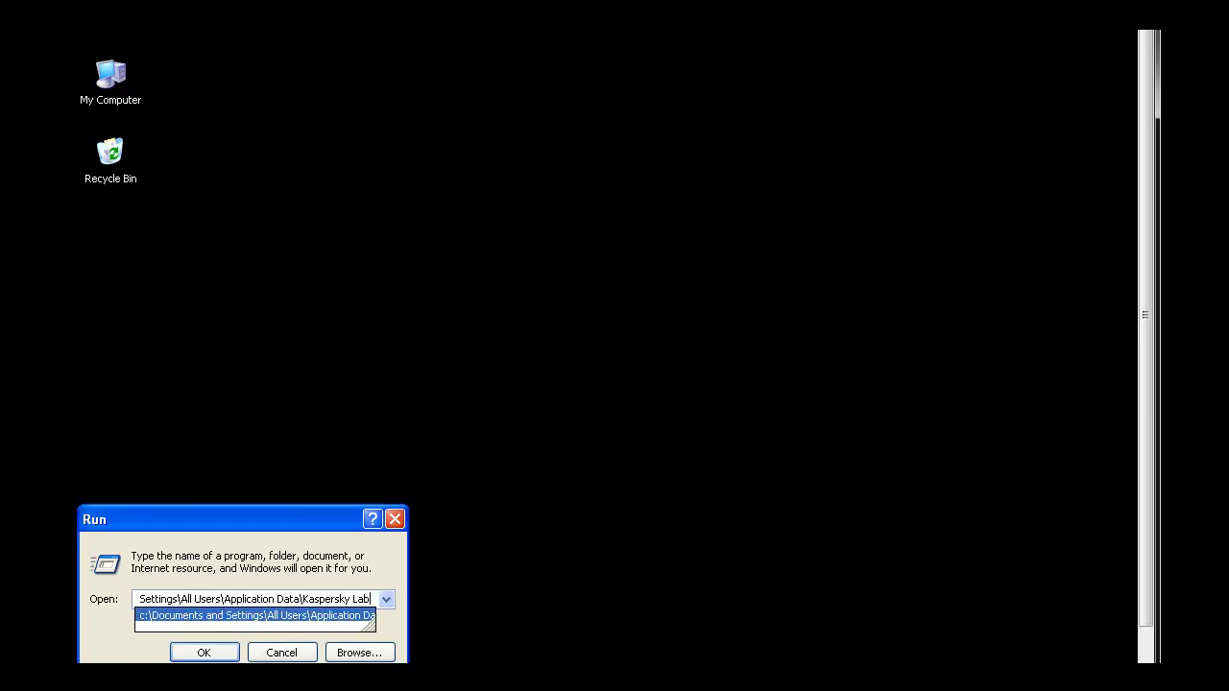
pyautogui.press('Return')
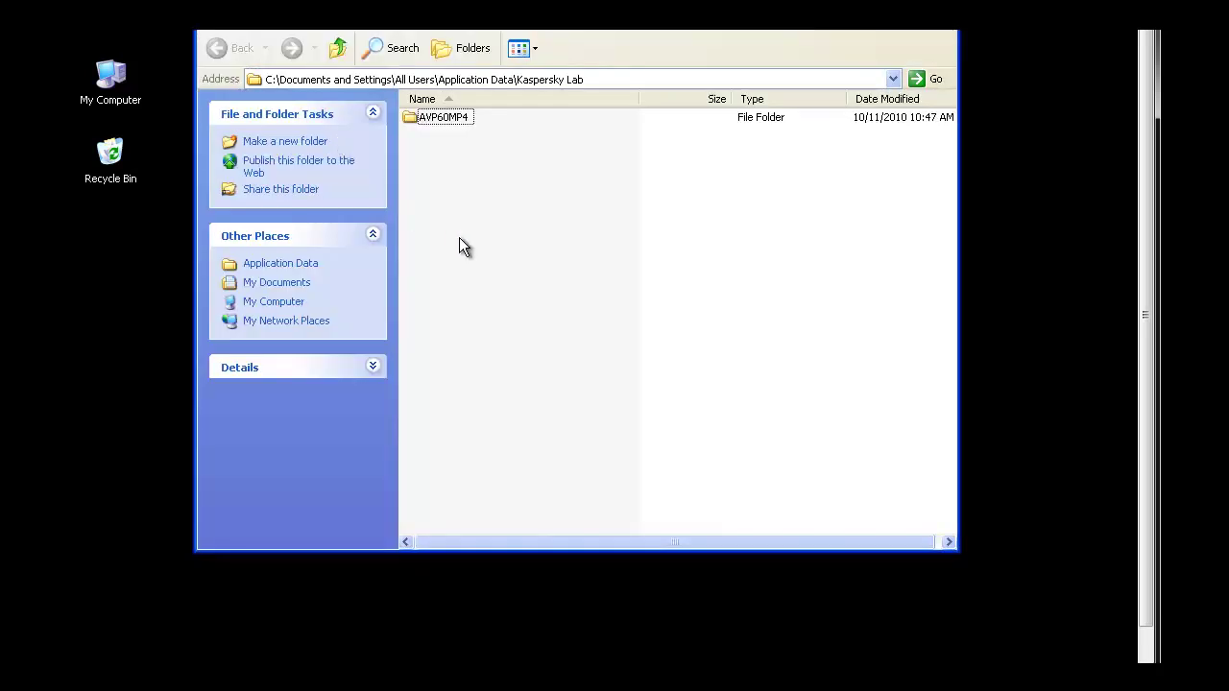
# - Open AVP60MP4\Bases, select all, and recycle the 2,835 items
pyautogui.click(432, 121)
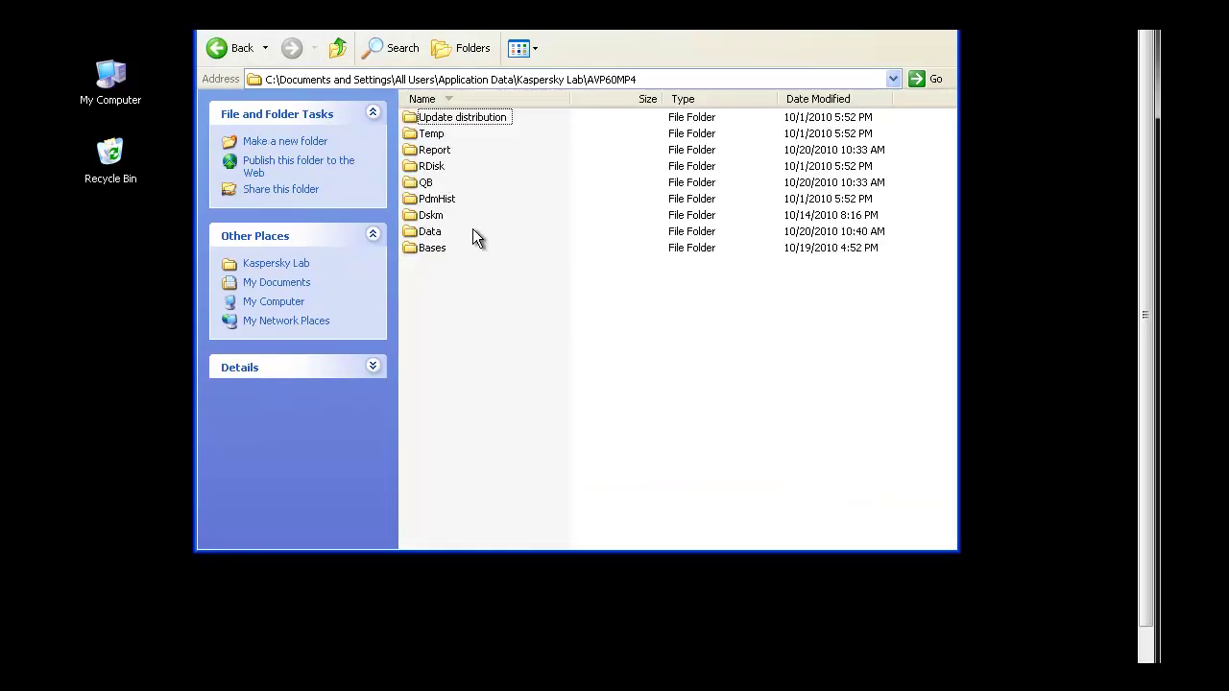
pyautogui.click(432, 247)
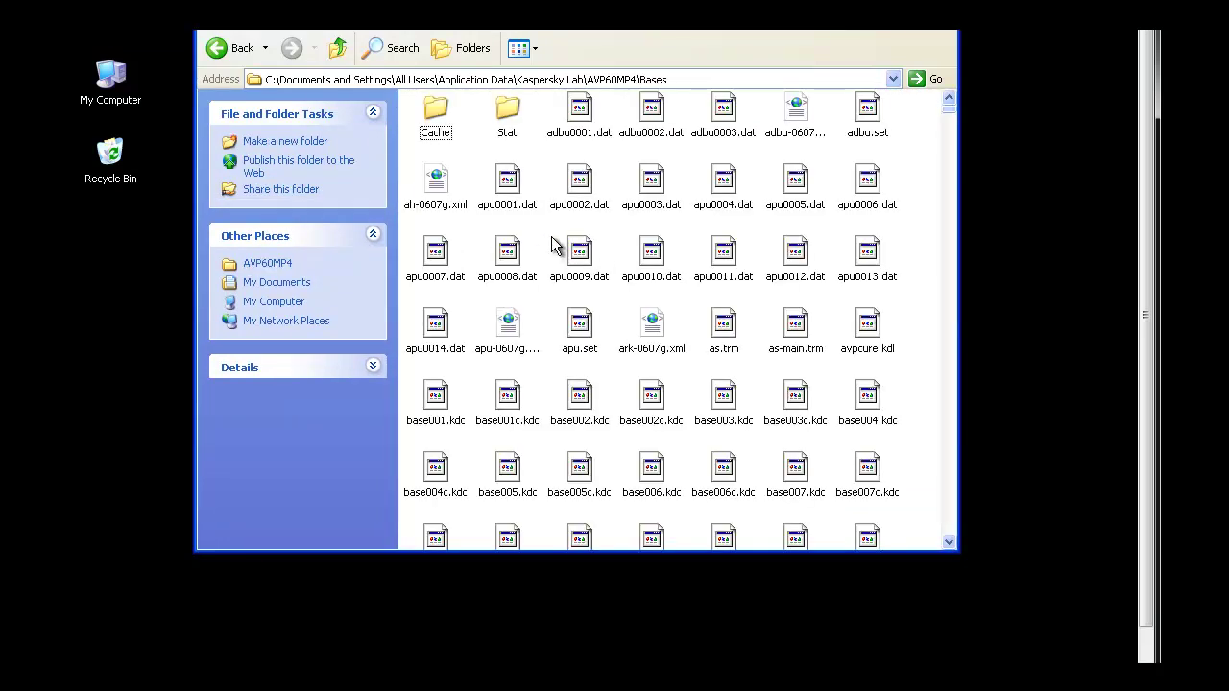
pyautogui.hotkey('ctrl', 'a')
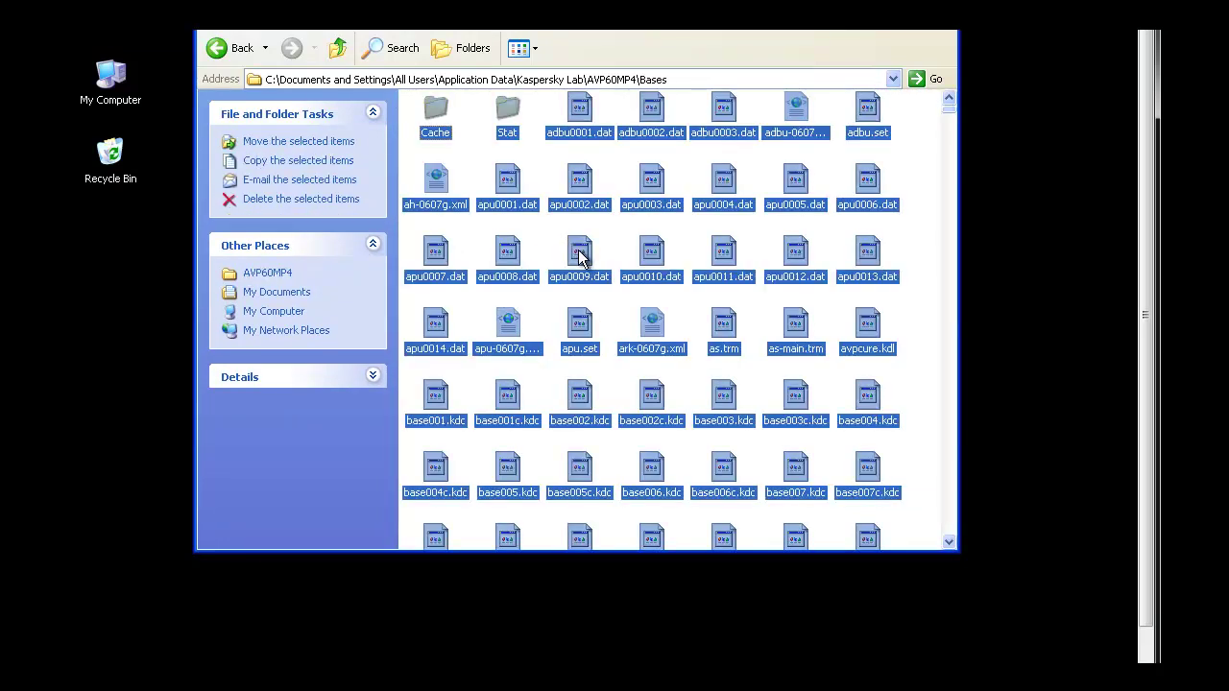
pyautogui.click(334, 202)
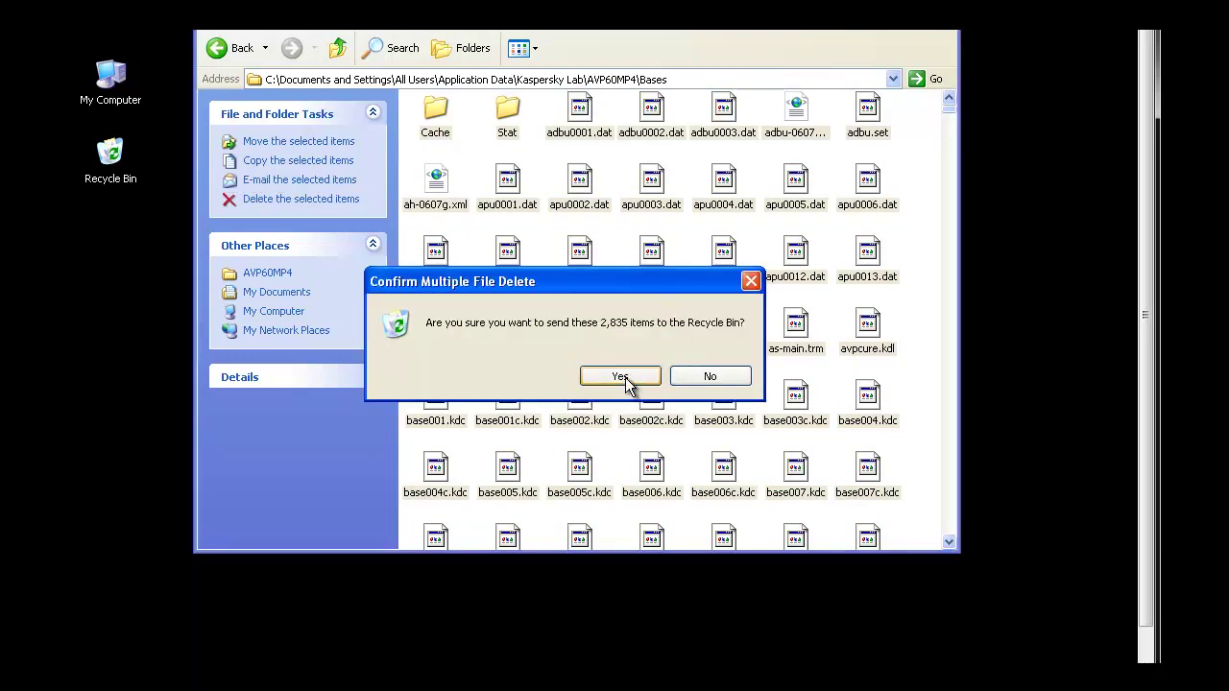
pyautogui.click(620, 376)
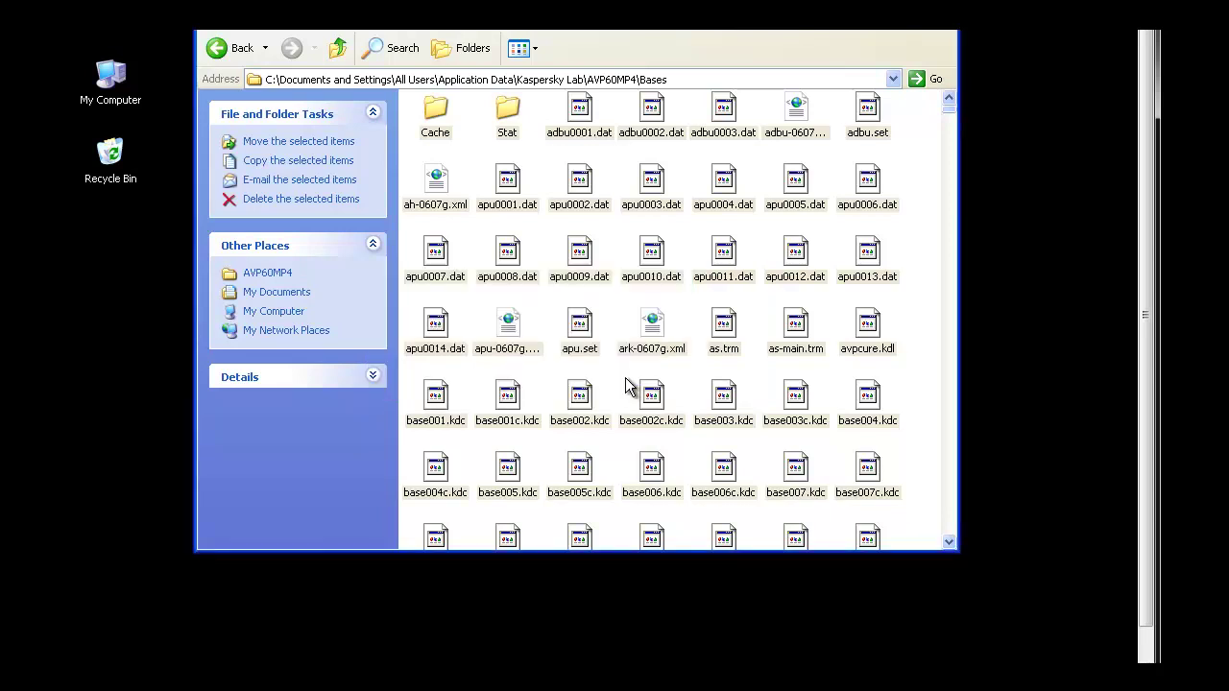